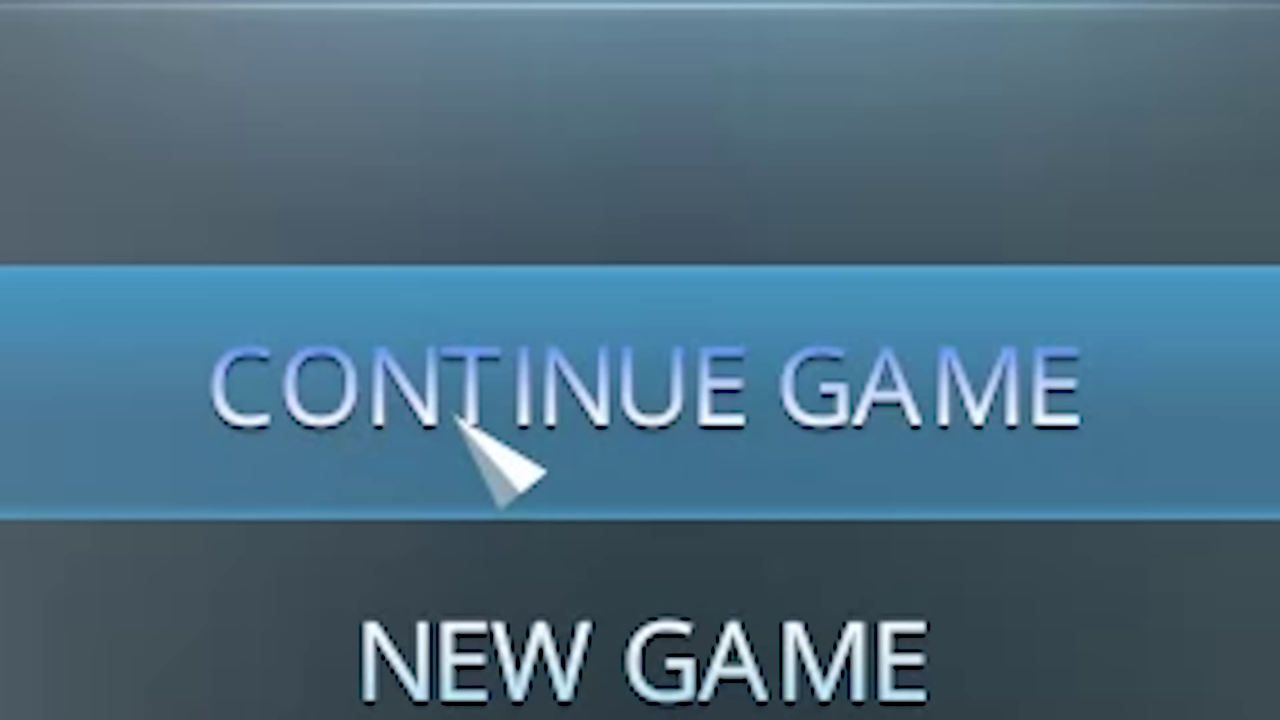
Step: Continue the last saved city from the main menu
click(460, 425)
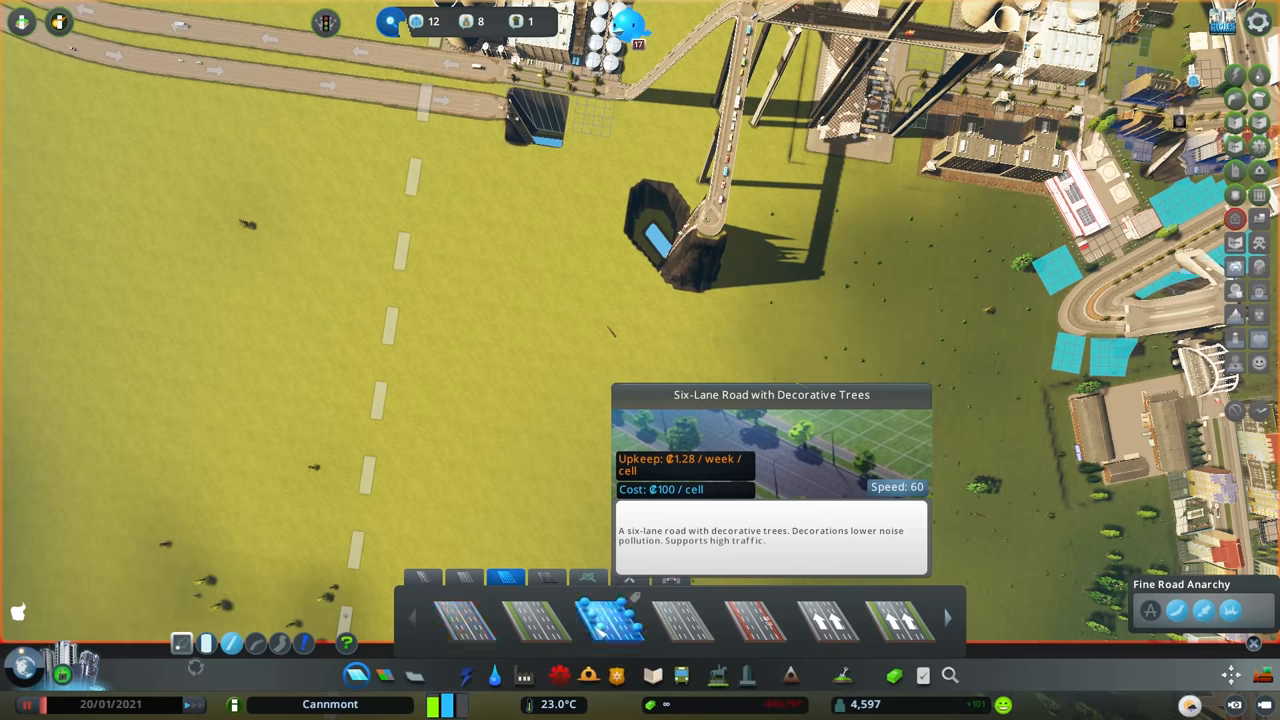
Step: Pan over the grass to the junction beside the deep pit
drag(640, 420, 688, 398)
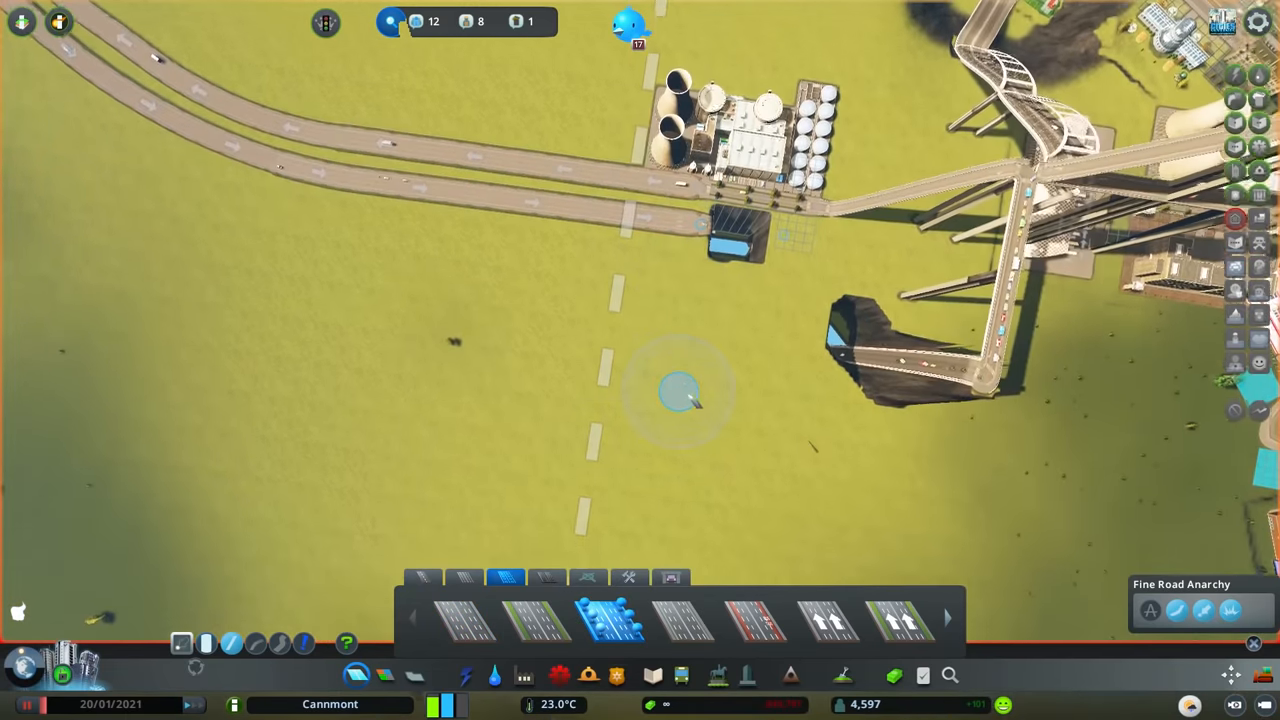
scroll(668, 344, down, 3)
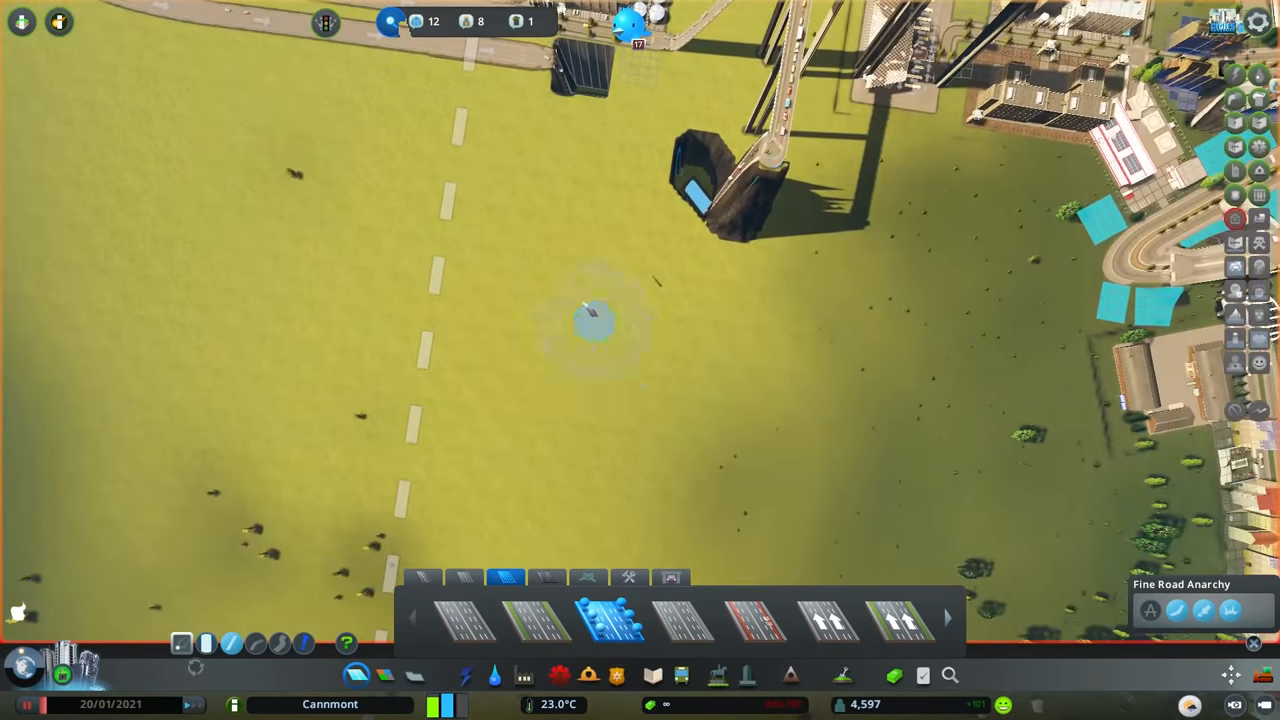
scroll(690, 340, up, 6)
scroll(640, 300, up, 5)
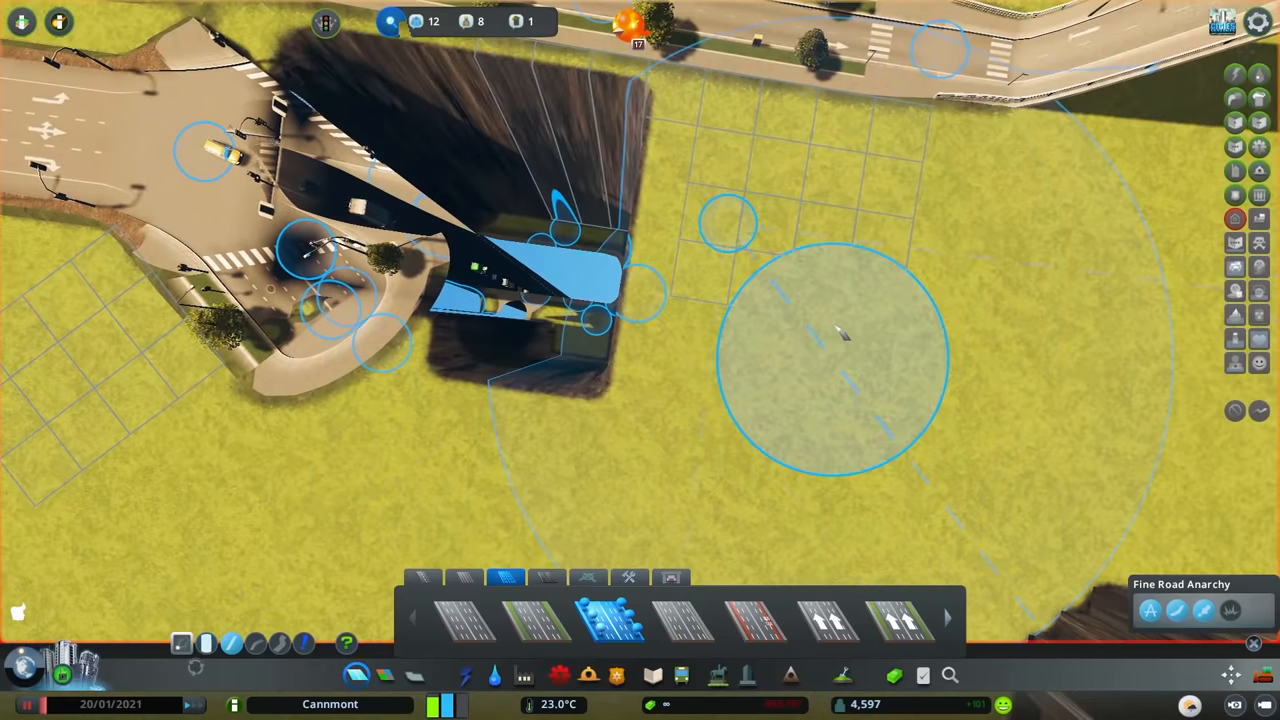
scroll(756, 500, up, 3)
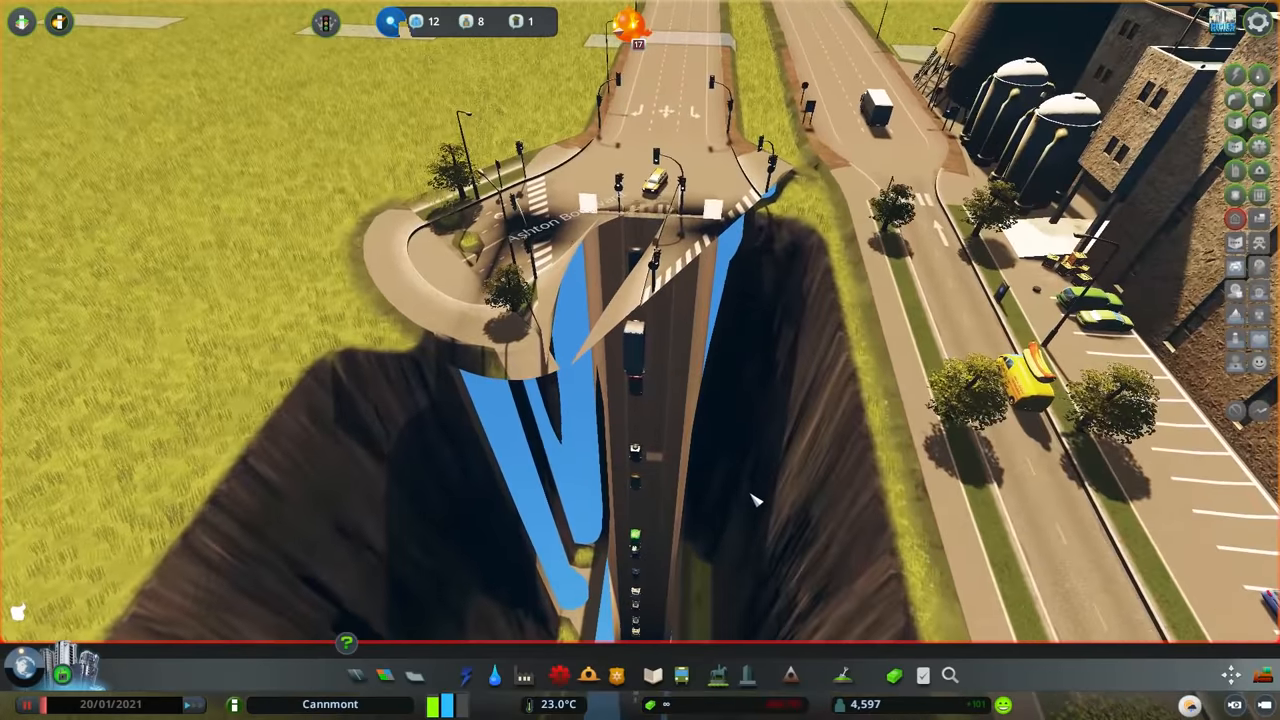
scroll(756, 500, up, 2)
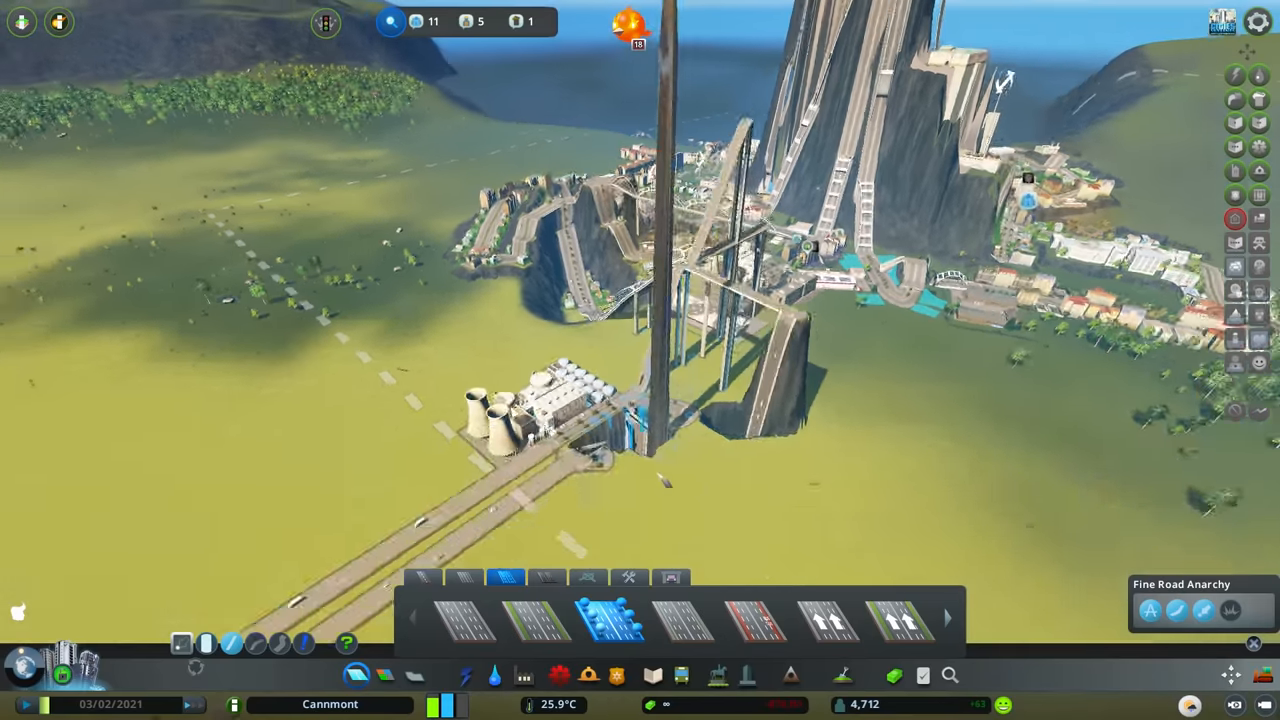
scroll(660, 480, up, 5)
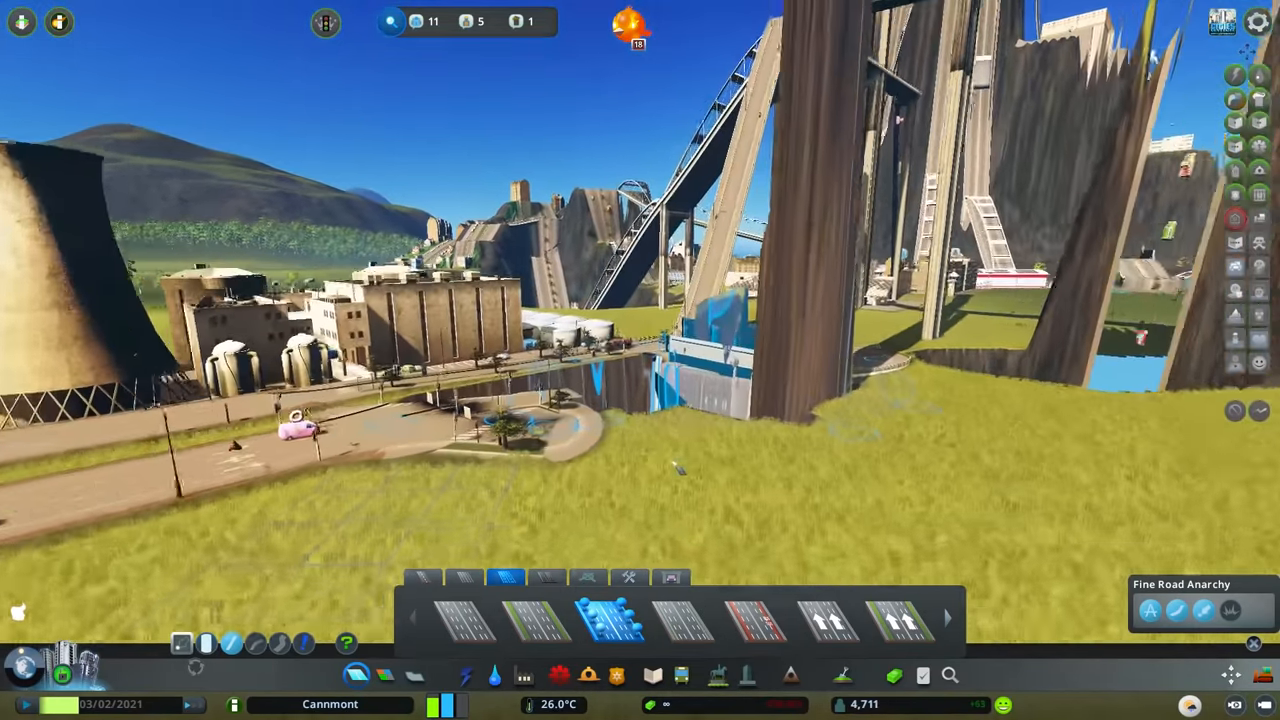
scroll(680, 470, up, 5)
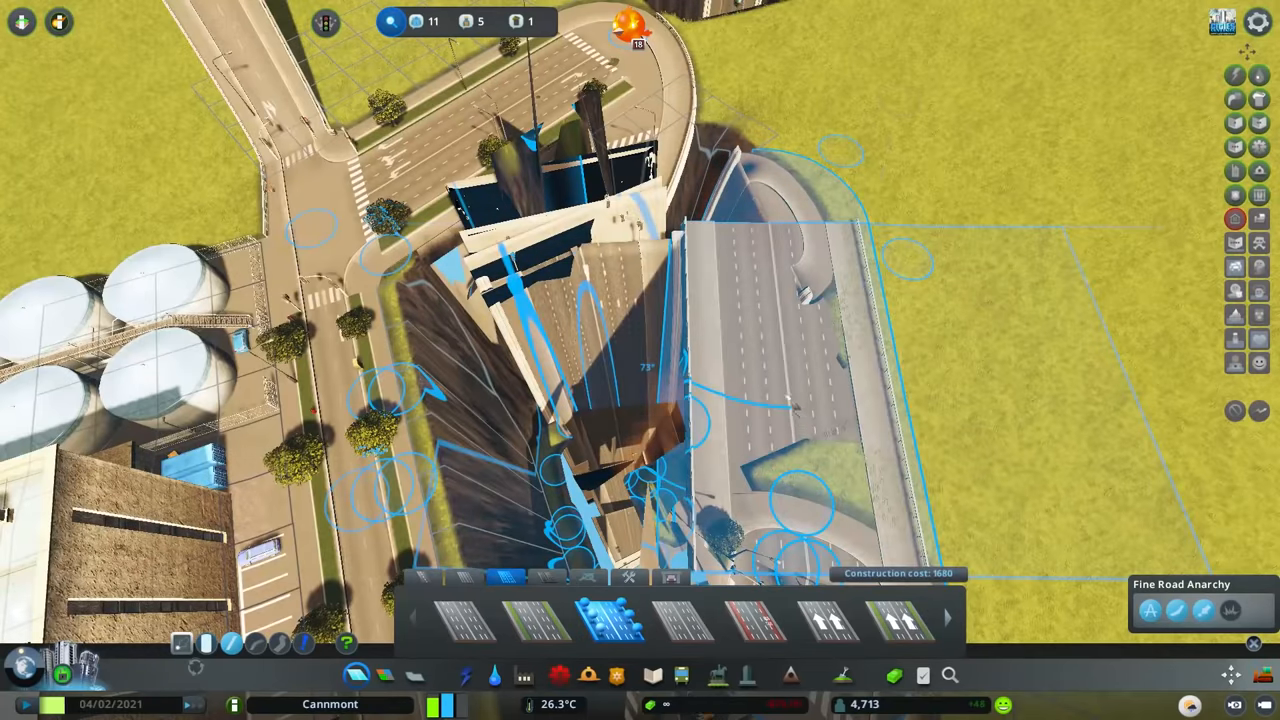
scroll(790, 450, down, 2)
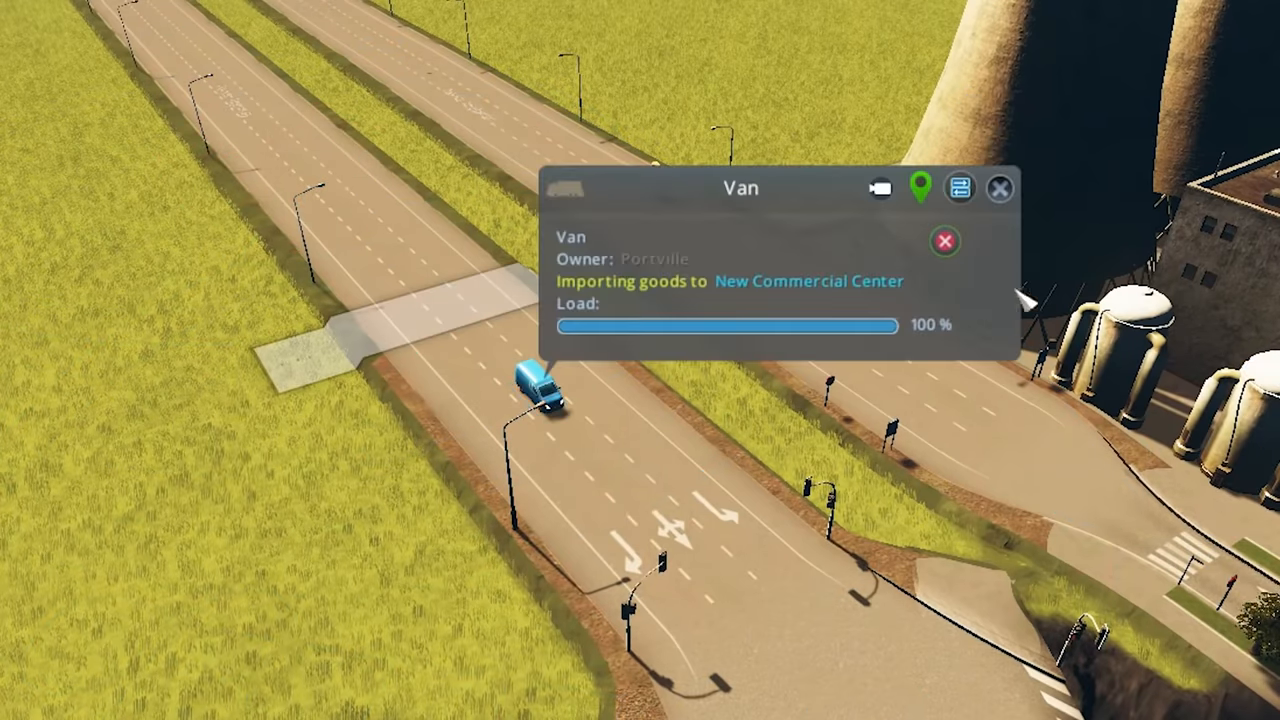
Step: Start the follow camera on the van importing goods to New Commercial Center
click(881, 189)
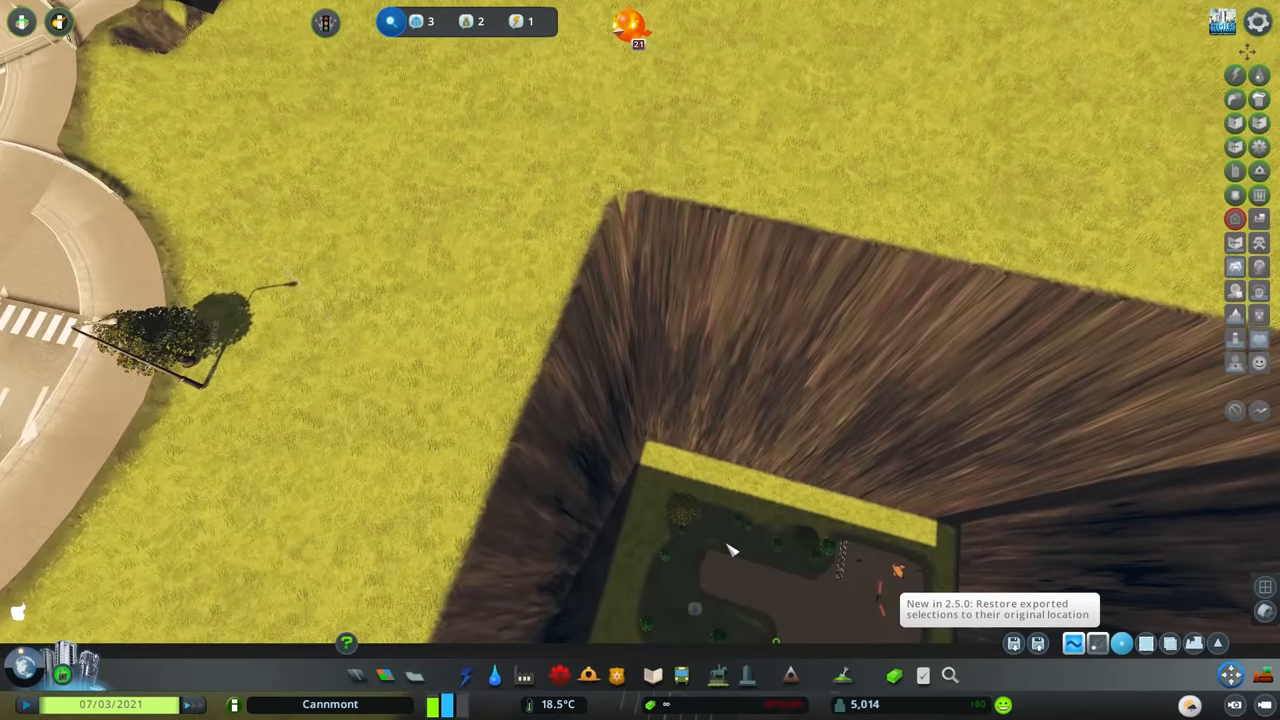
scroll(731, 550, down, 5)
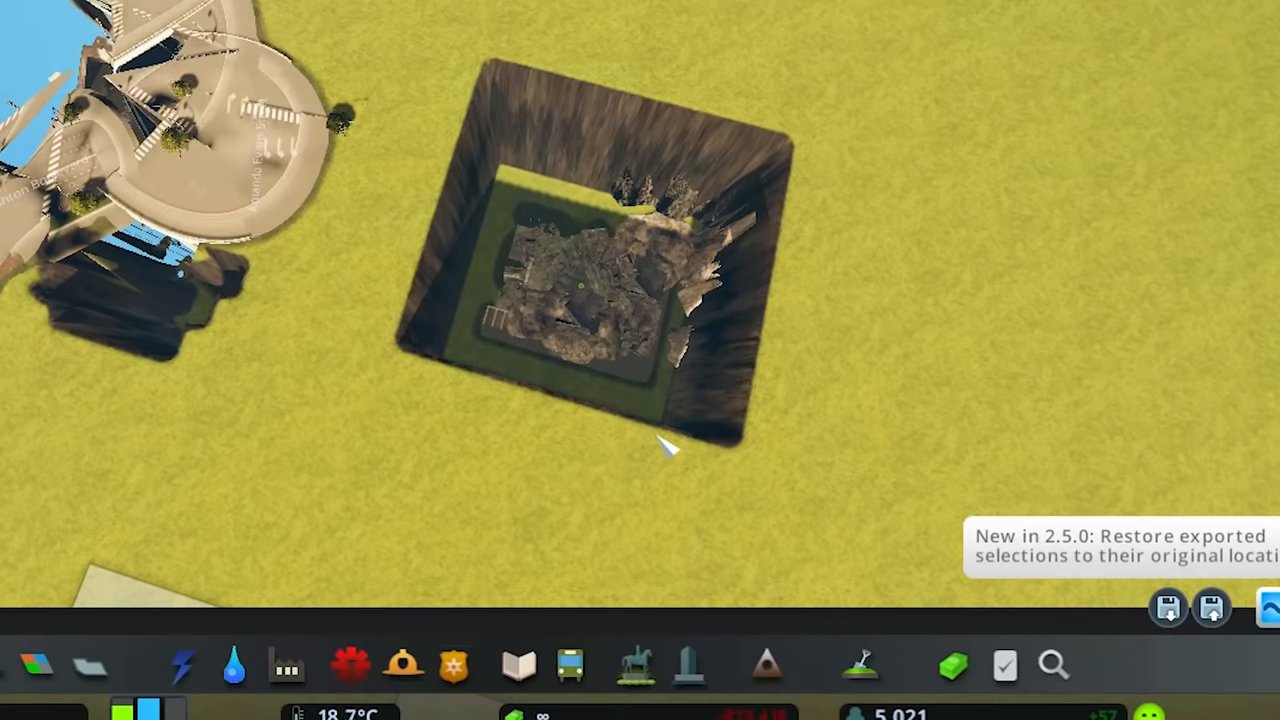
scroll(645, 393, up, 4)
scroll(650, 400, up, 4)
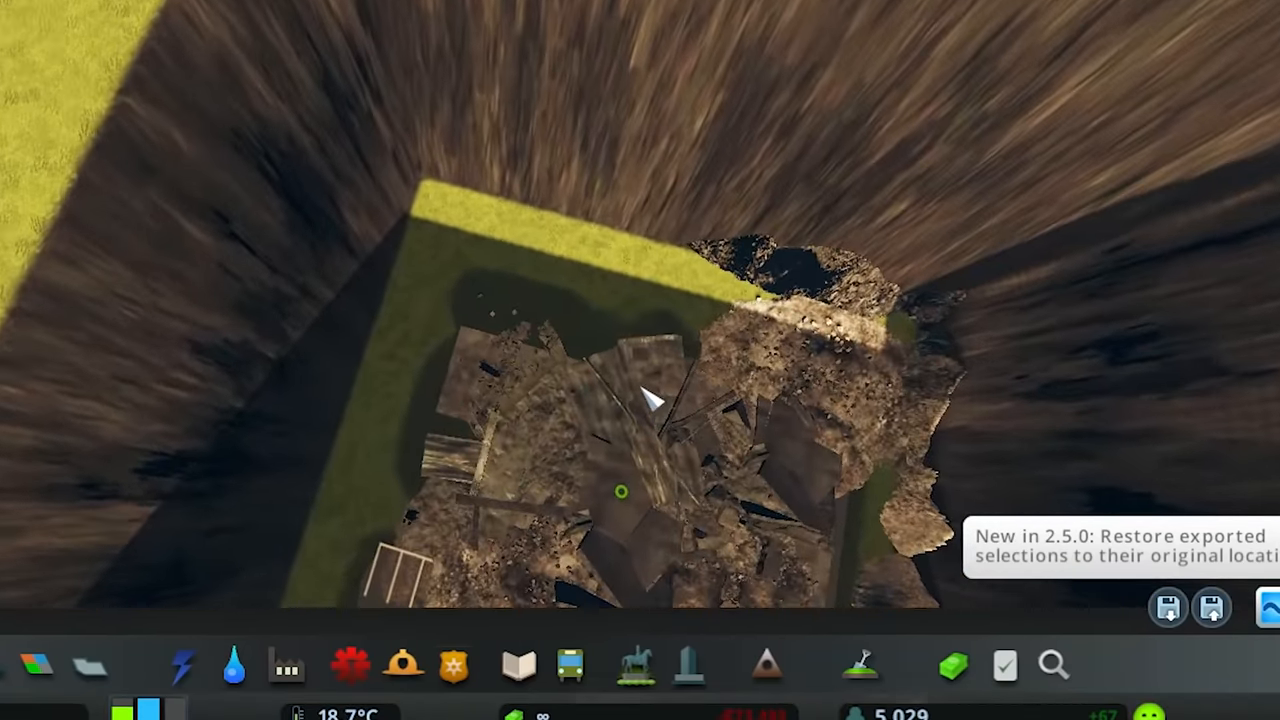
scroll(655, 420, up, 2)
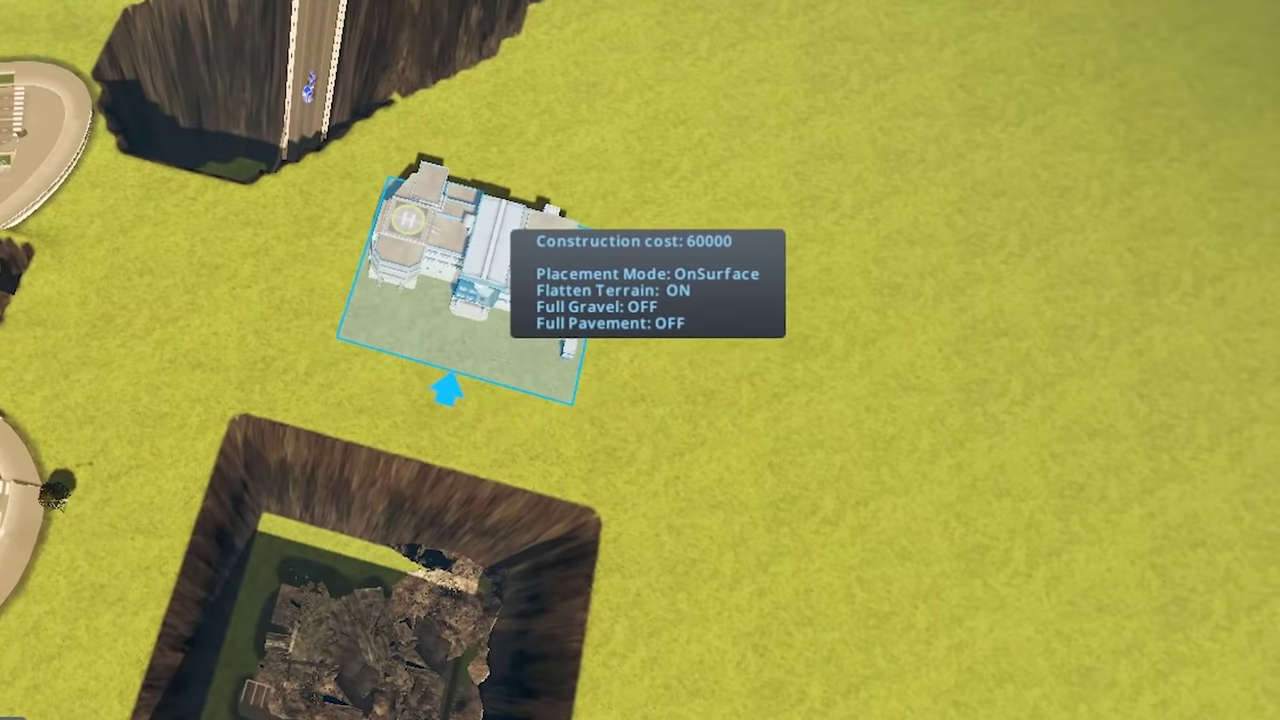
Step: Drop the helipad building onto the grass between the two pits
click(447, 392)
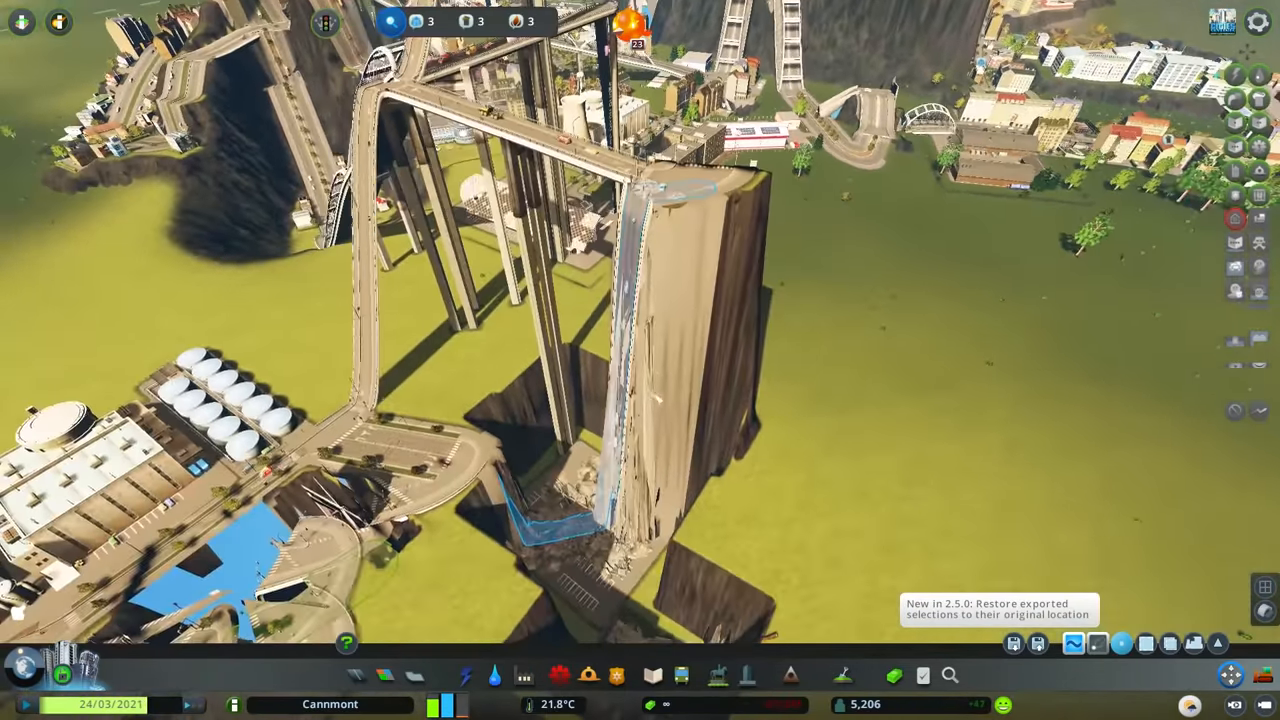
scroll(662, 340, up, 3)
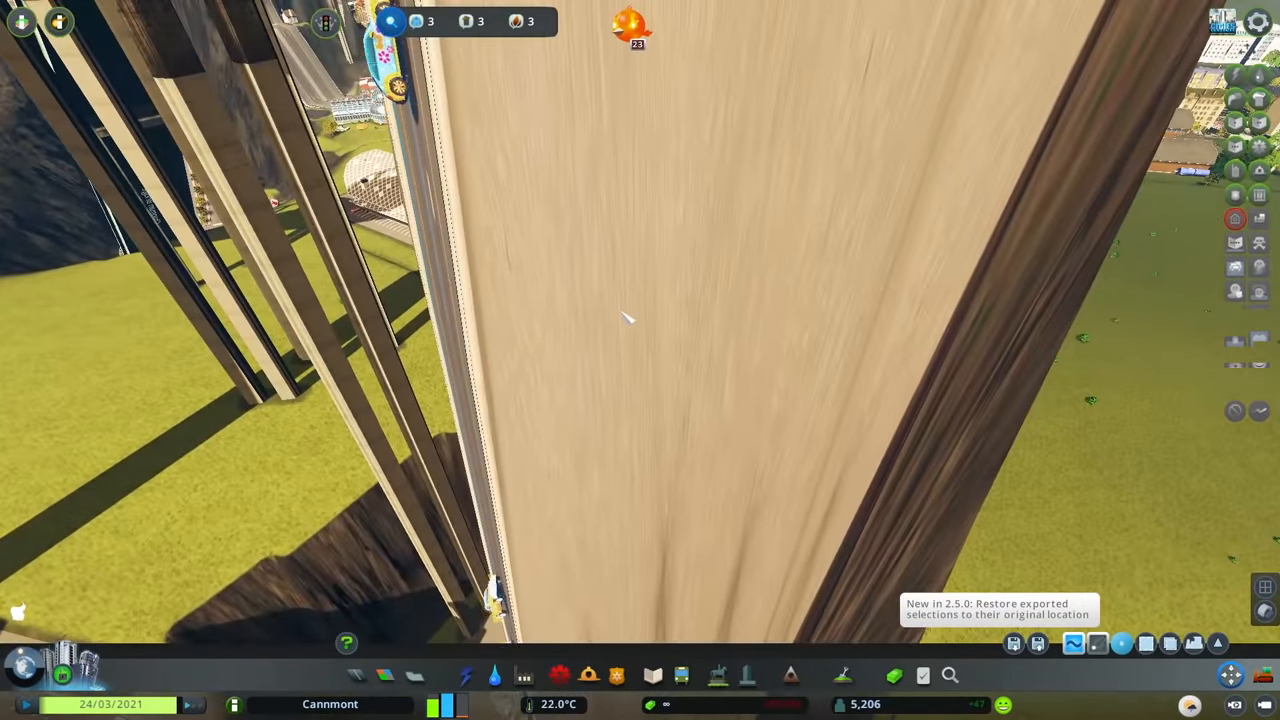
scroll(645, 362, down, 5)
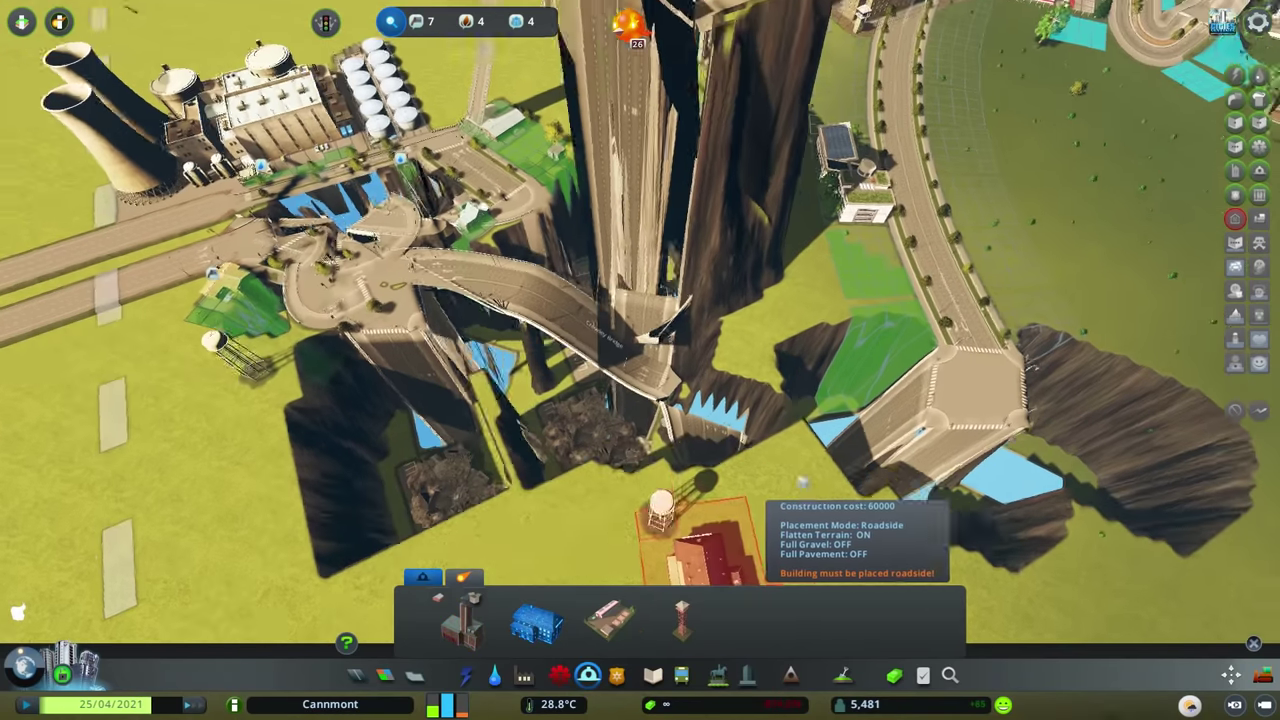
scroll(740, 400, up, 3)
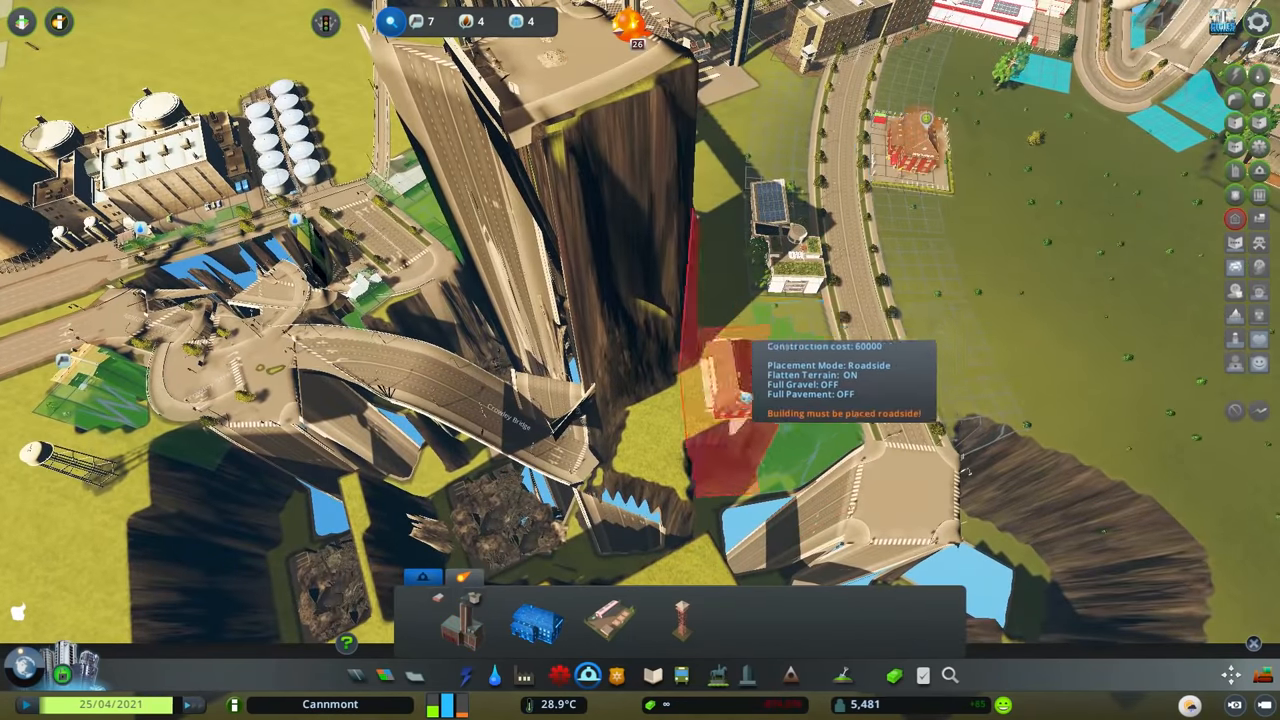
Step: Orbit and tilt the camera to look straight down the pillar under the small cabin
key(q)
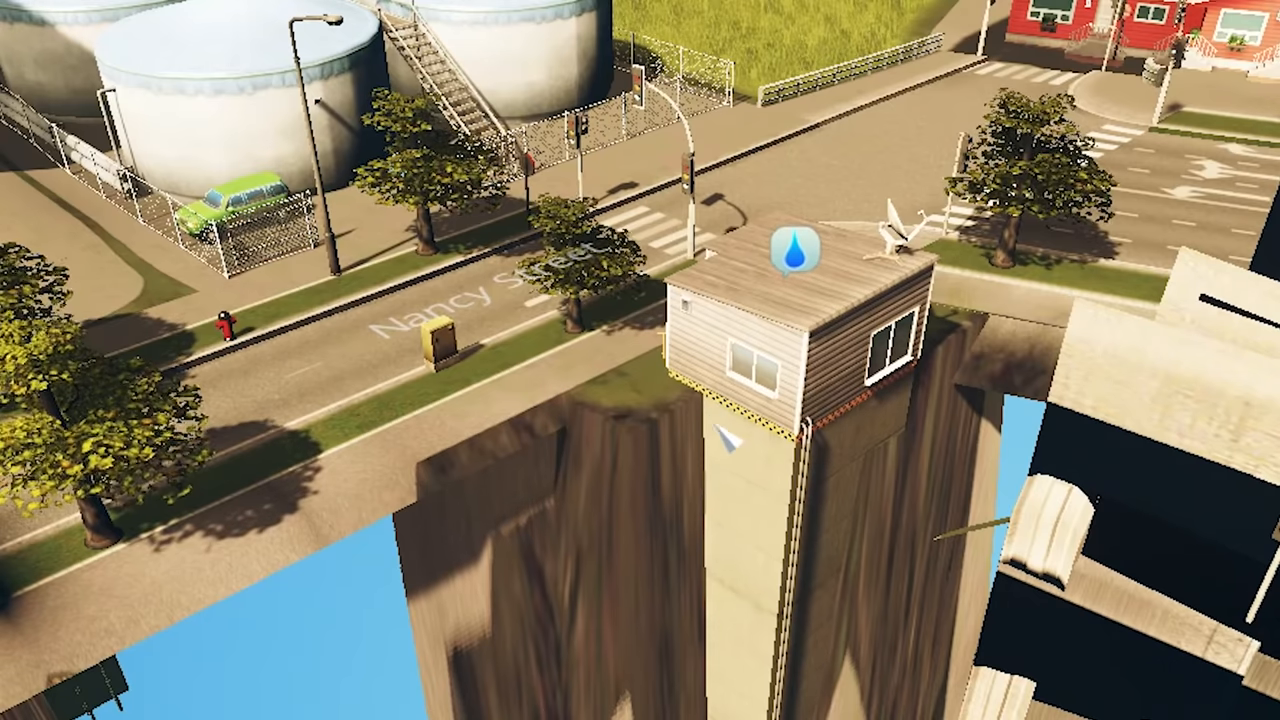
key(s)
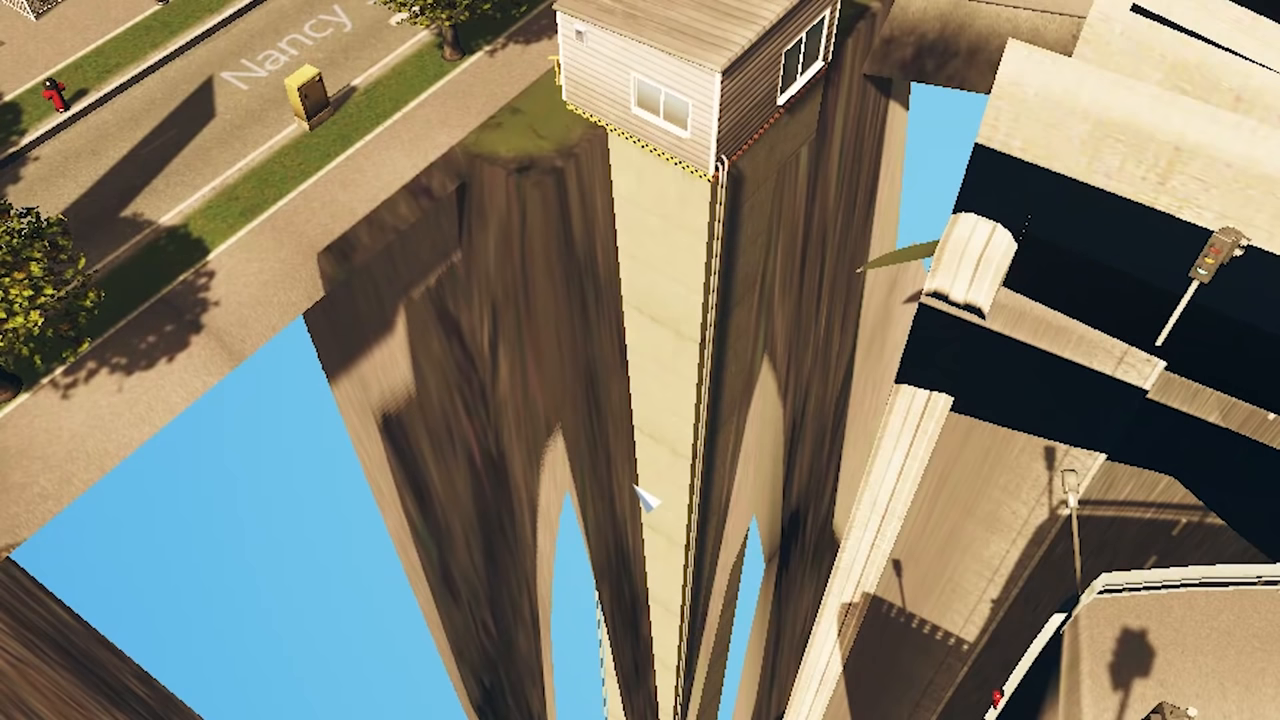
key(w)
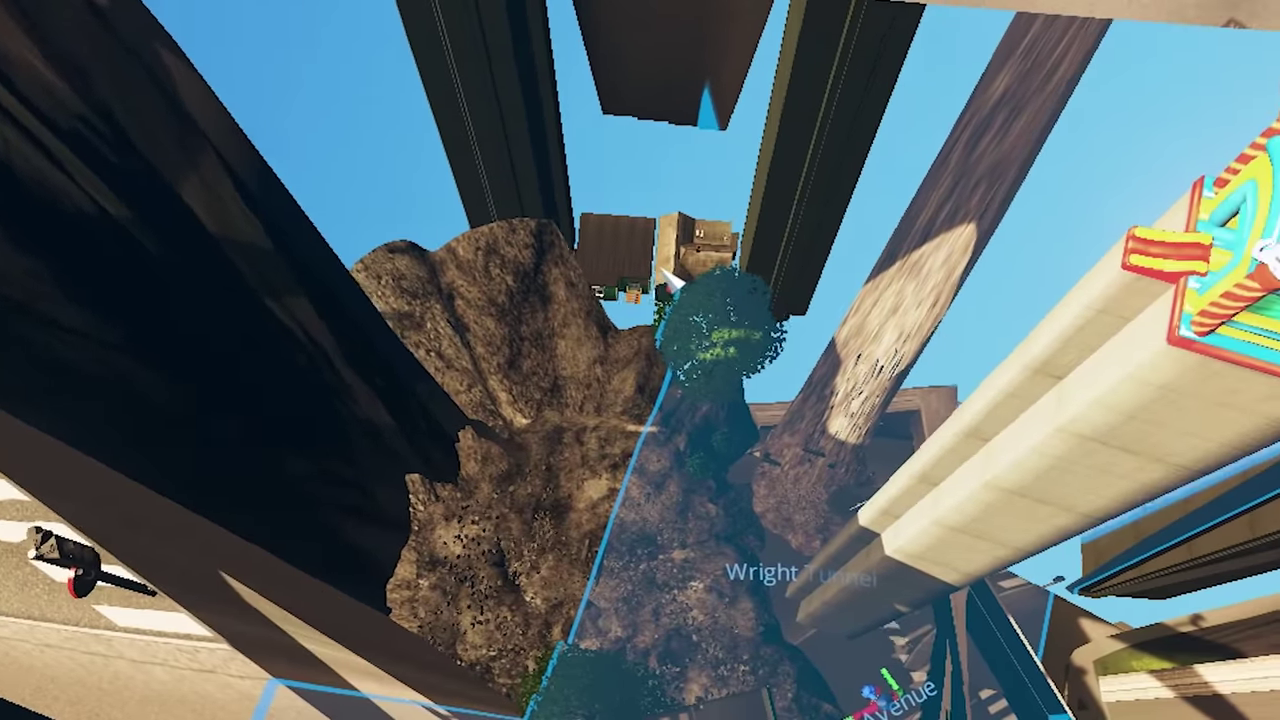
scroll(700, 290, down, 3)
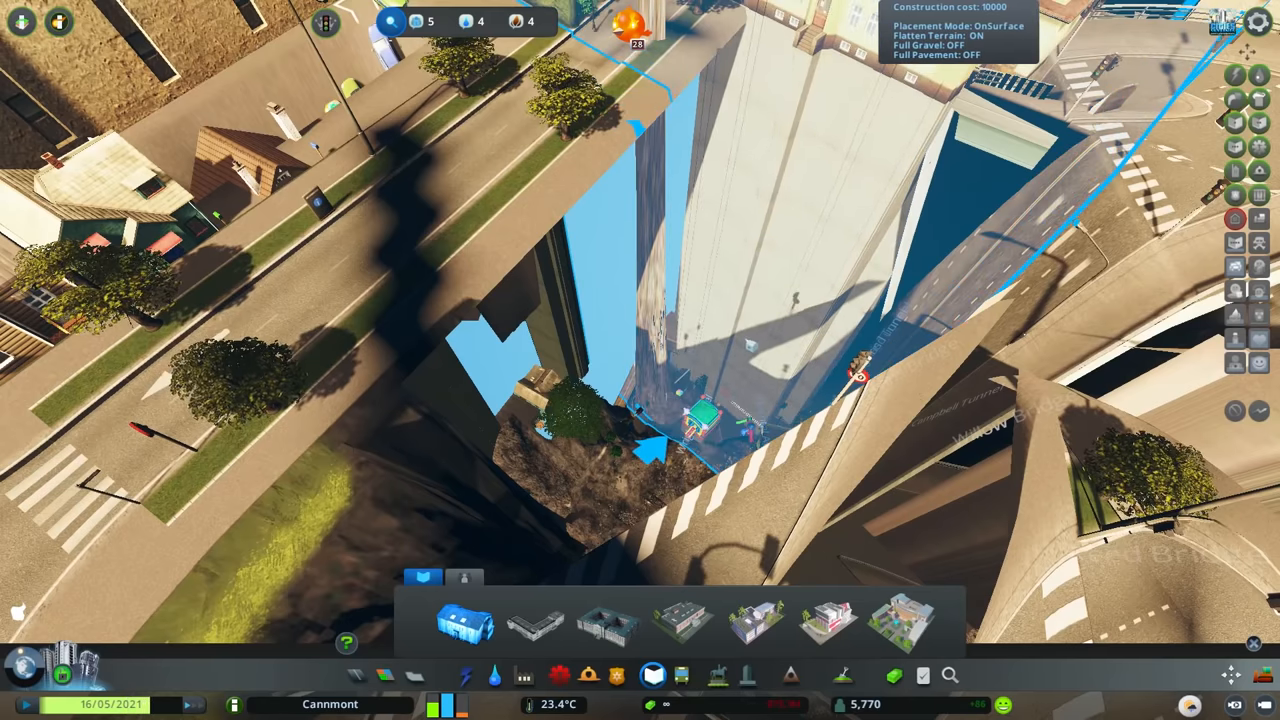
scroll(1100, 30, down, 1)
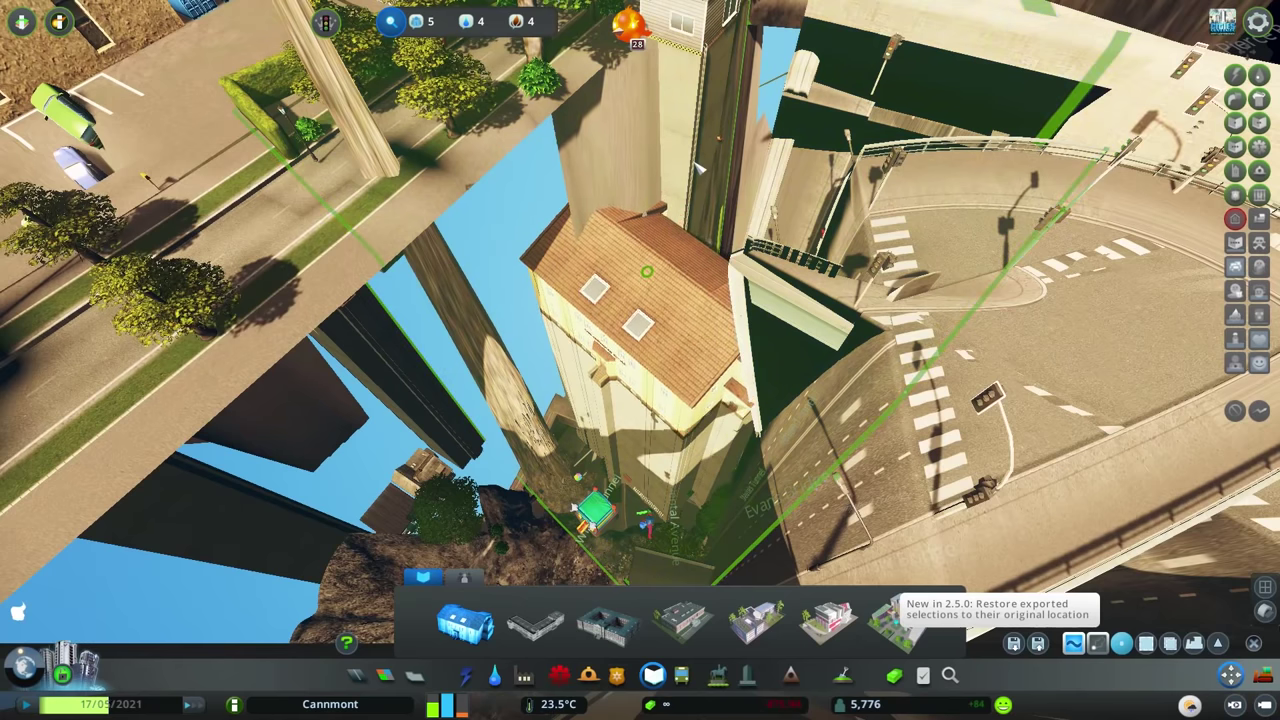
Step: Orbit past the pillar house and inspect the newly placed elementary school in the pit
middle_click(700, 170)
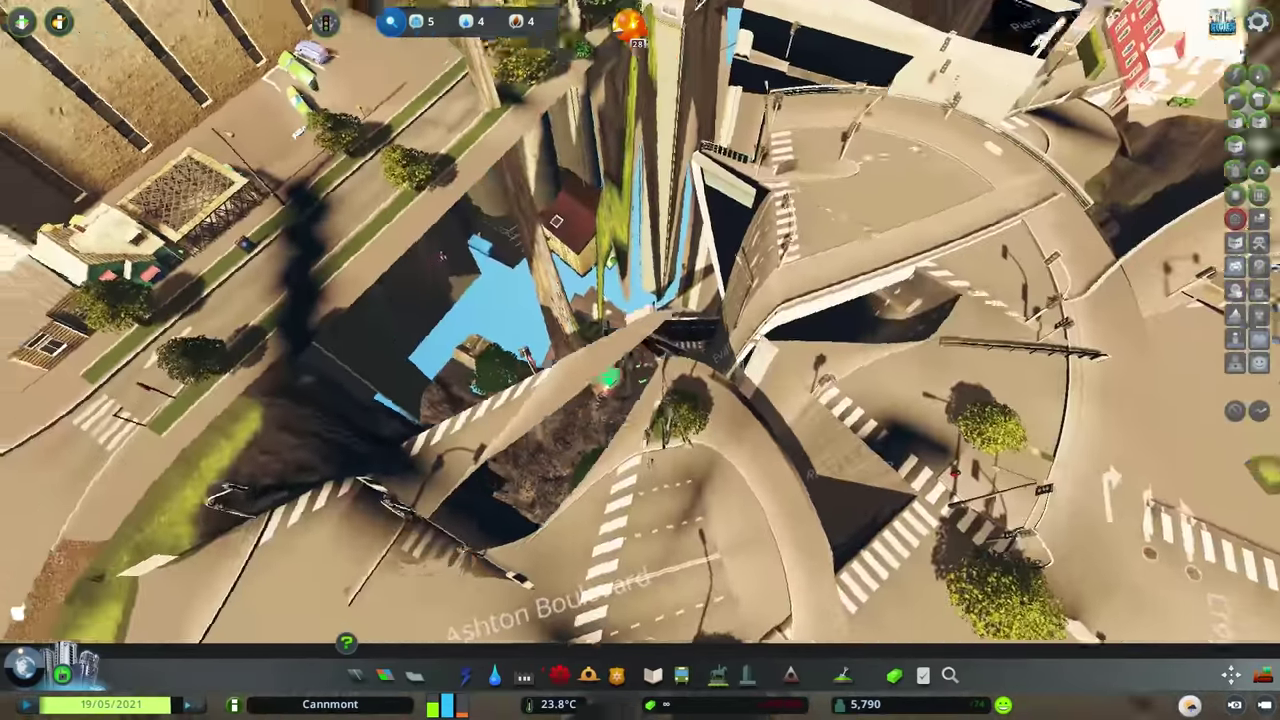
click(660, 290)
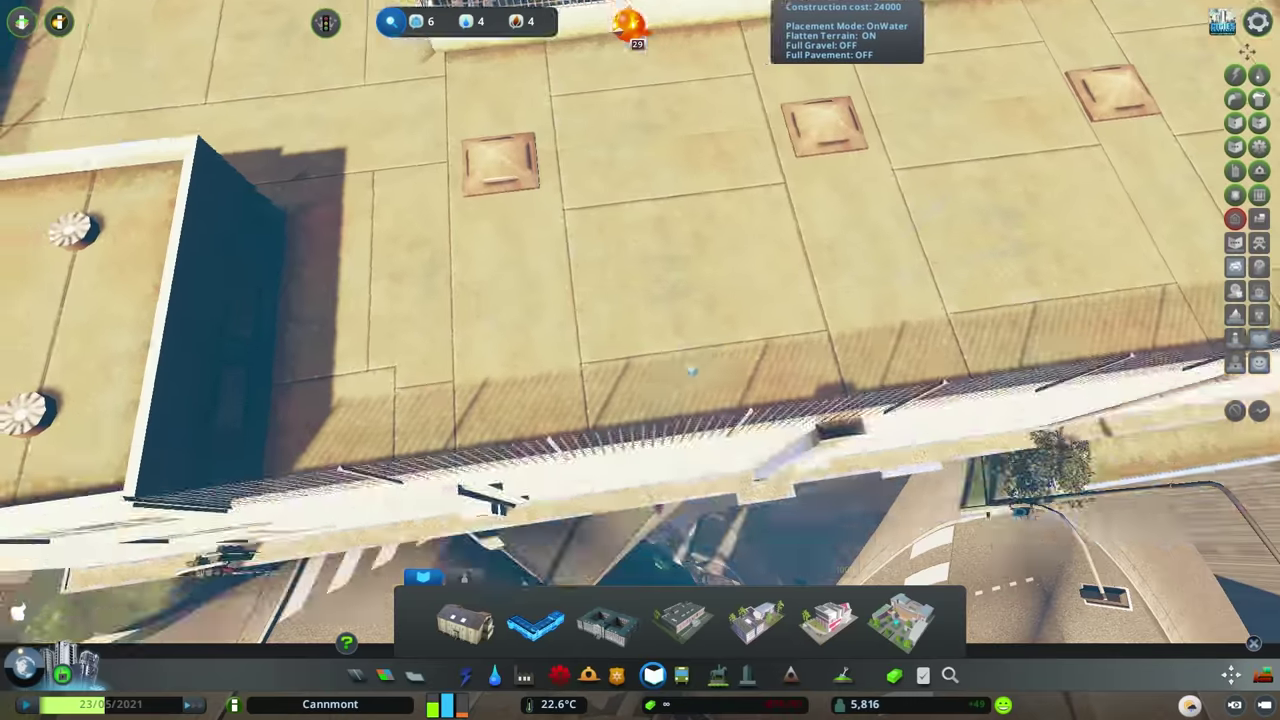
scroll(780, 60, down, 5)
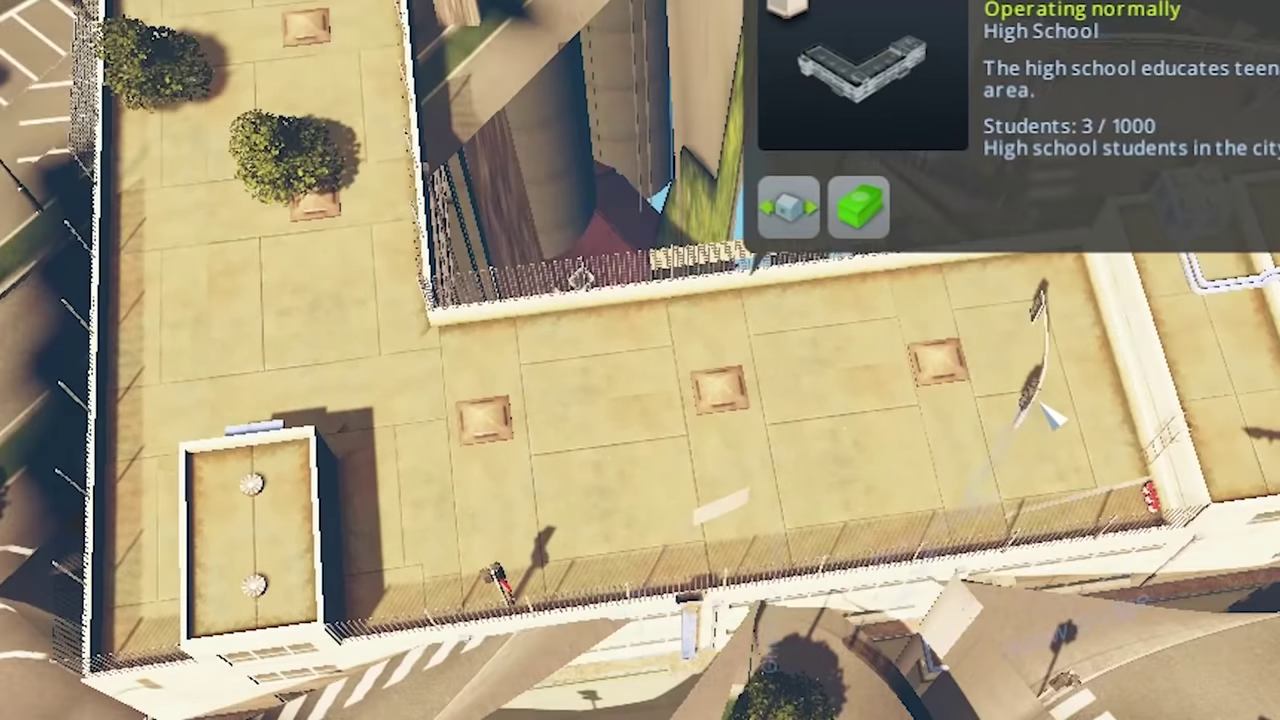
scroll(1050, 415, down, 4)
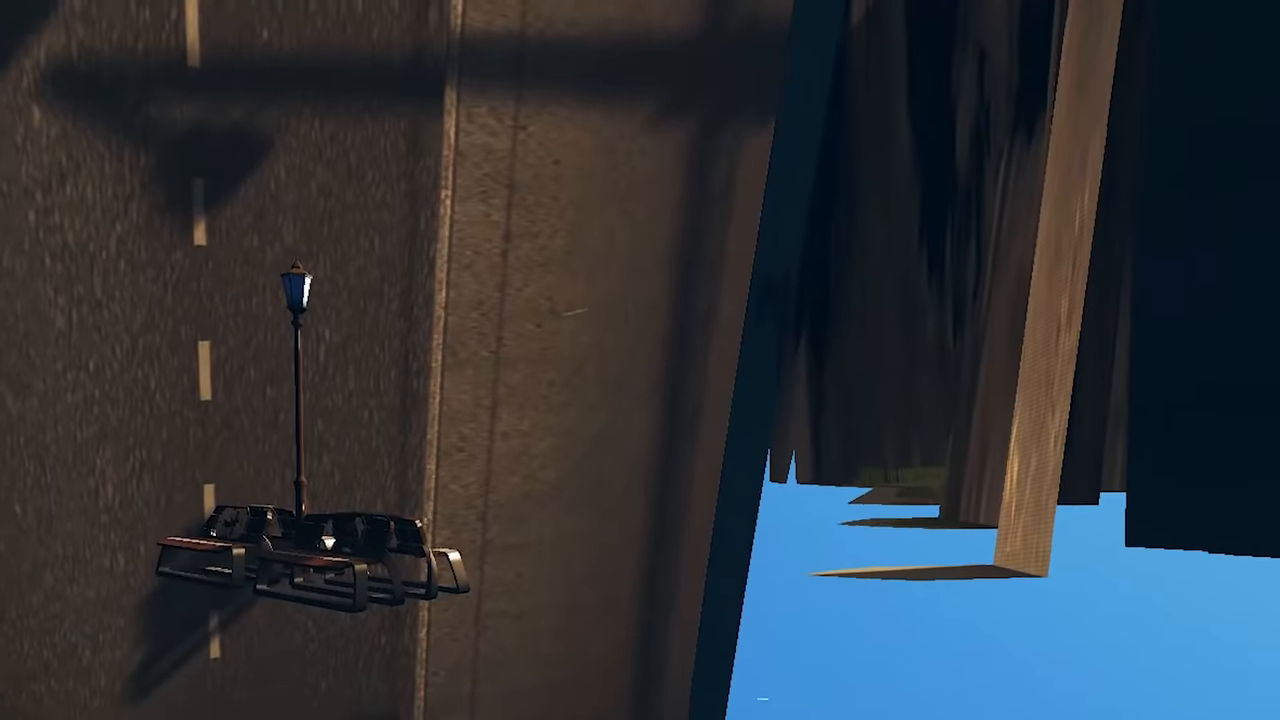
Step: Exit the cinematic camera and orbit around the bounce house toward the highway by the power plant
key(Escape)
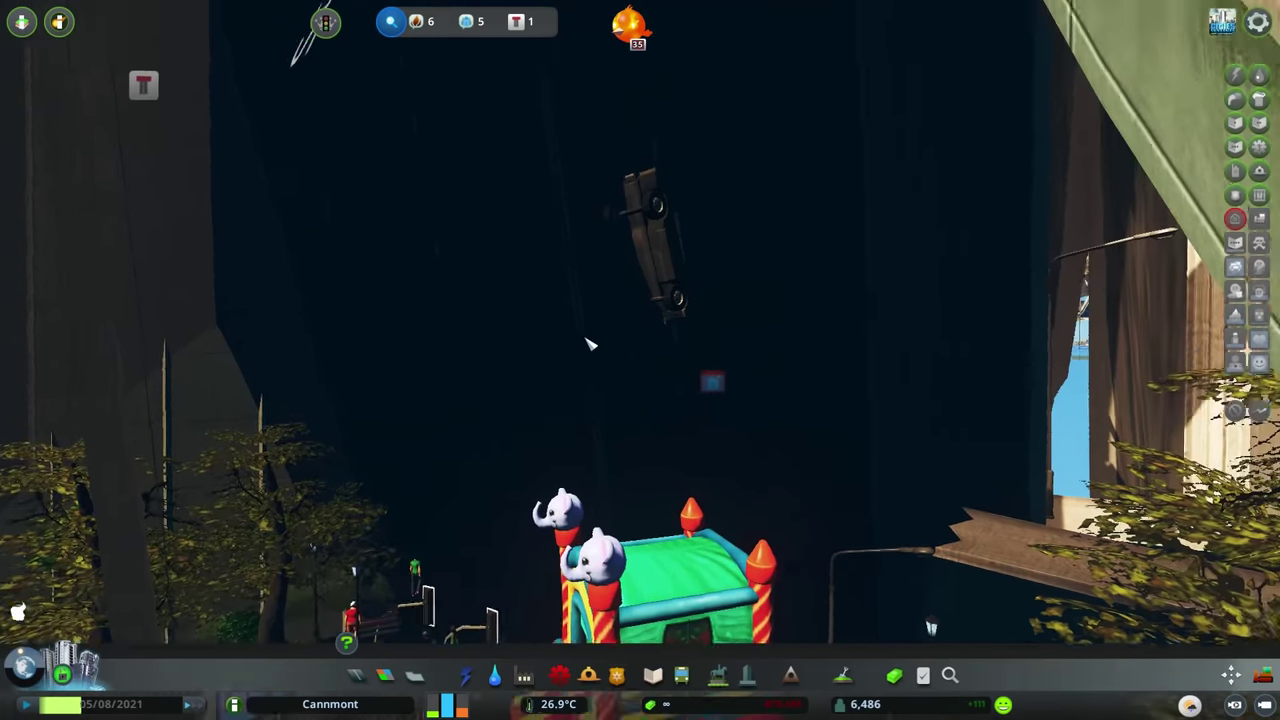
scroll(549, 375, up, 3)
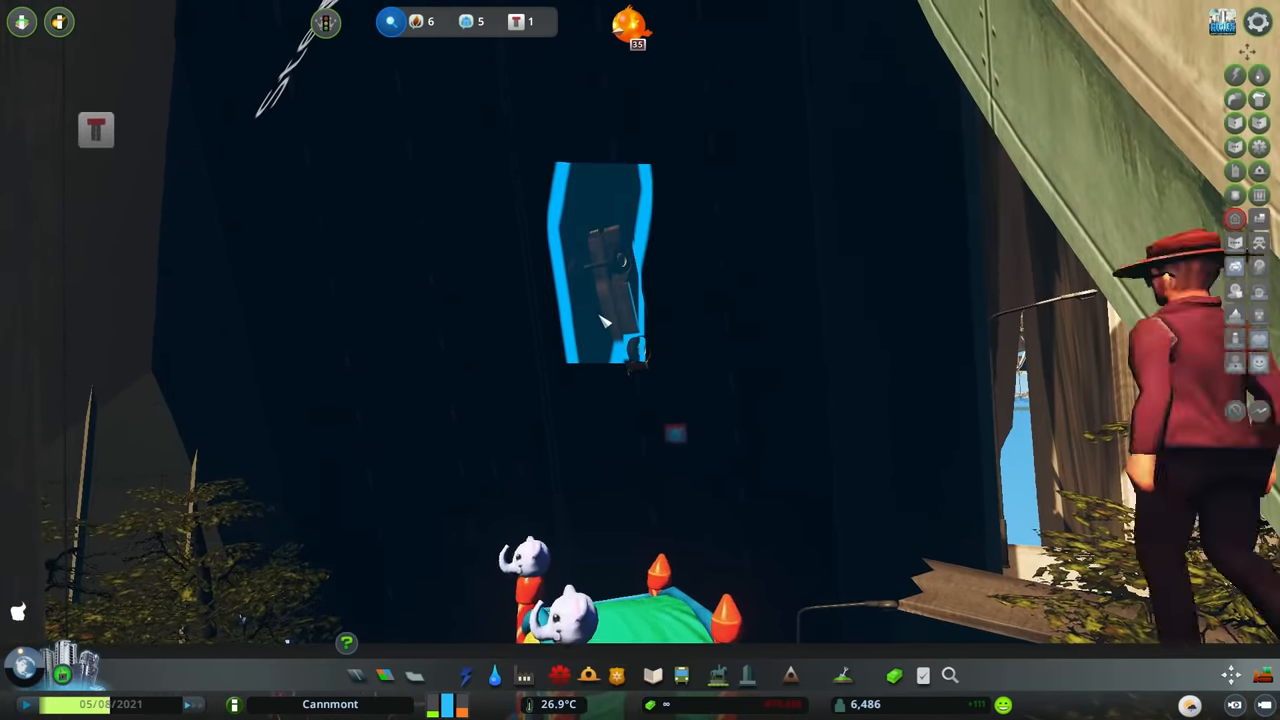
scroll(604, 320, down, 3)
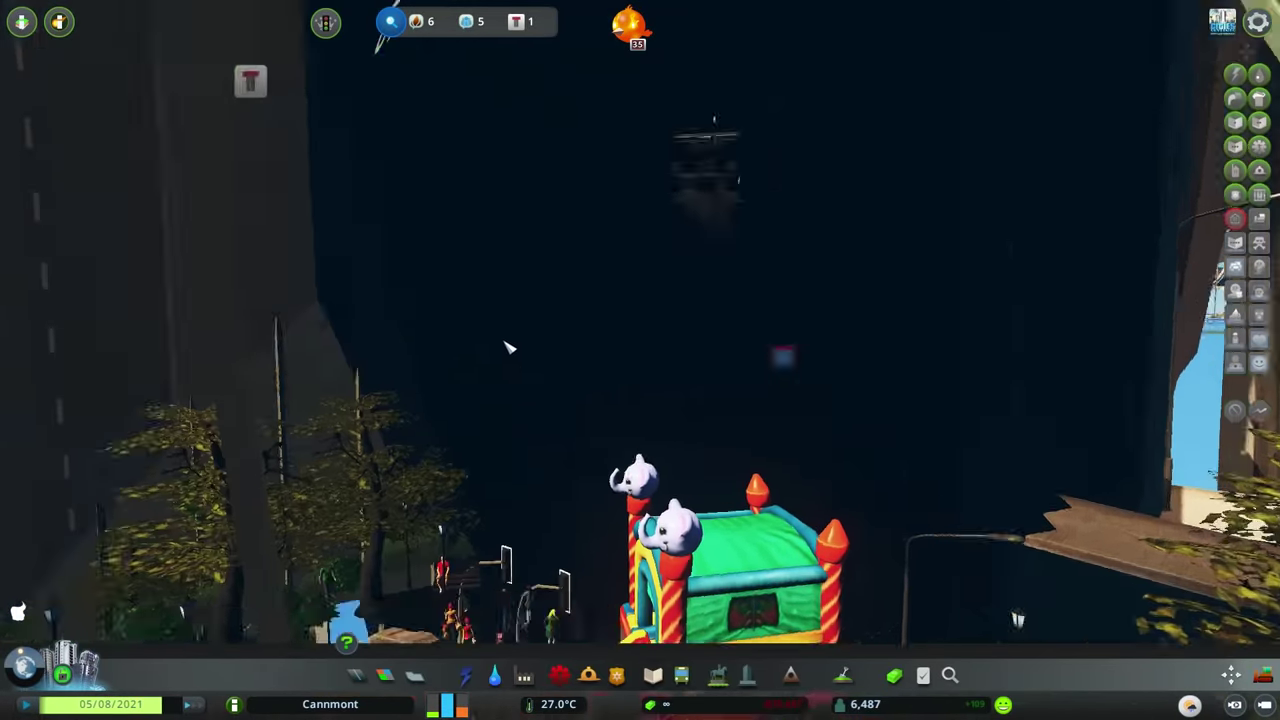
middle_click(663, 375)
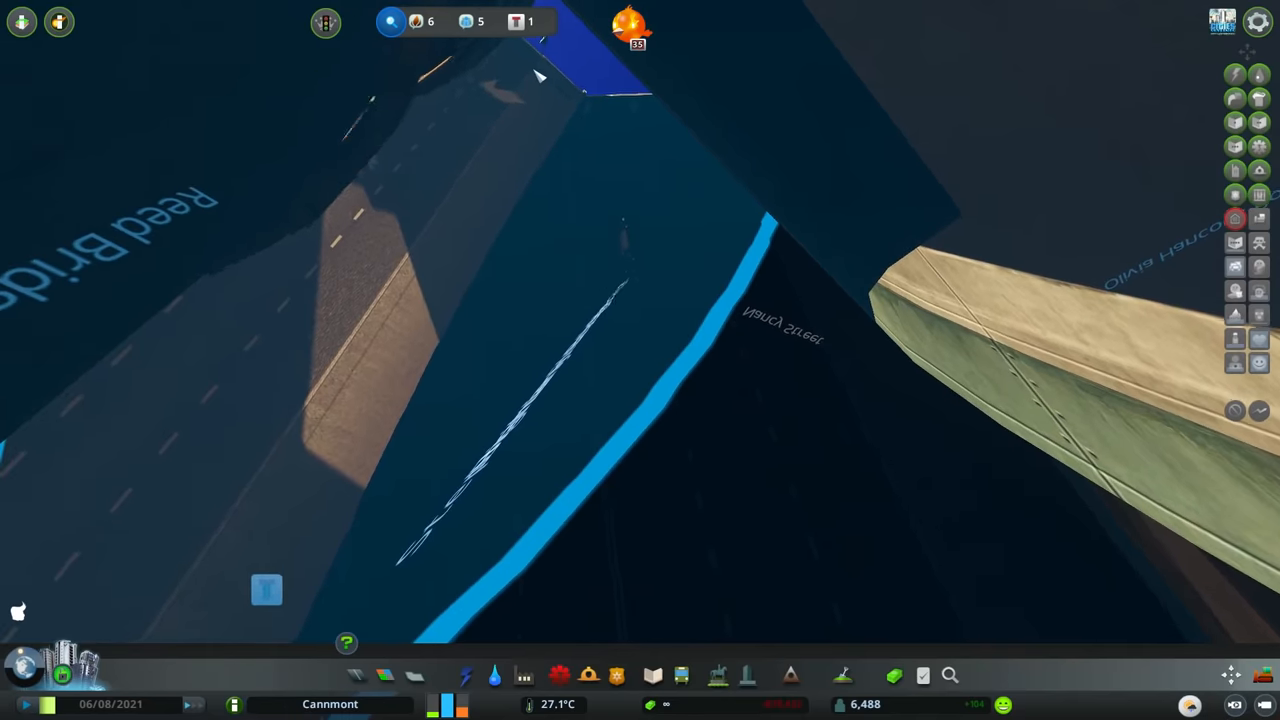
scroll(563, 100, down, 5)
key(w)
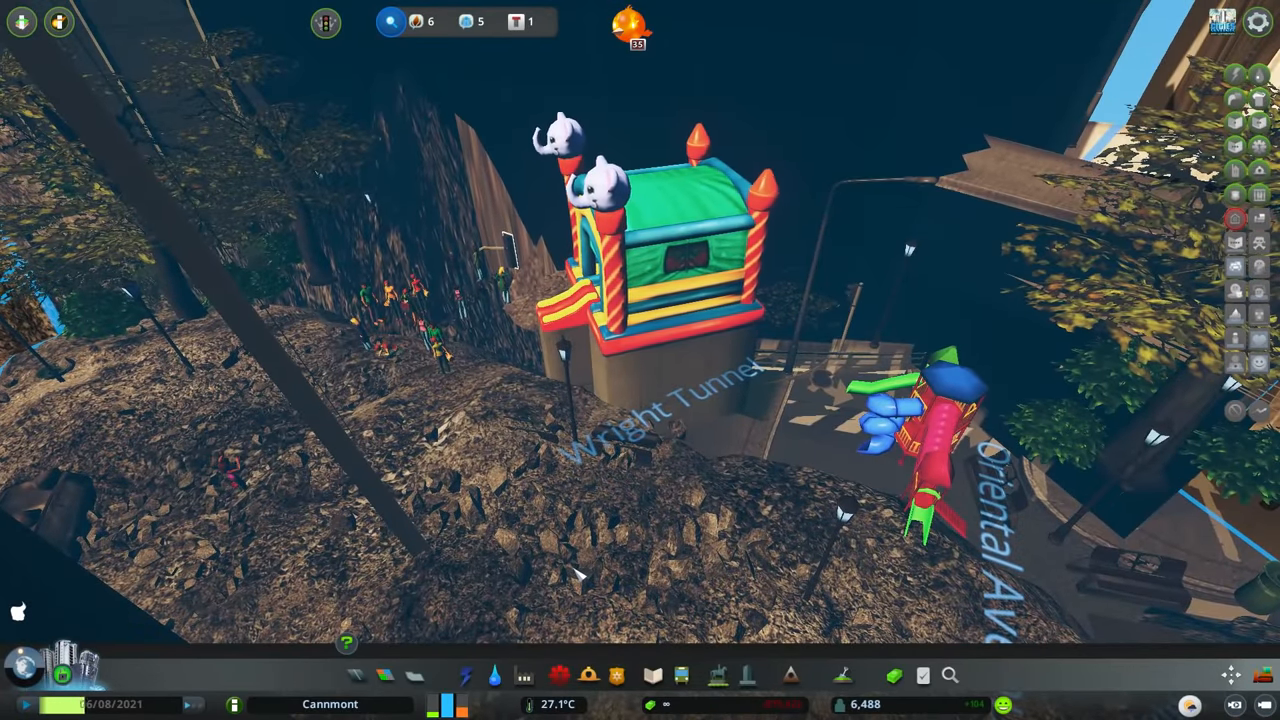
middle_click(578, 572)
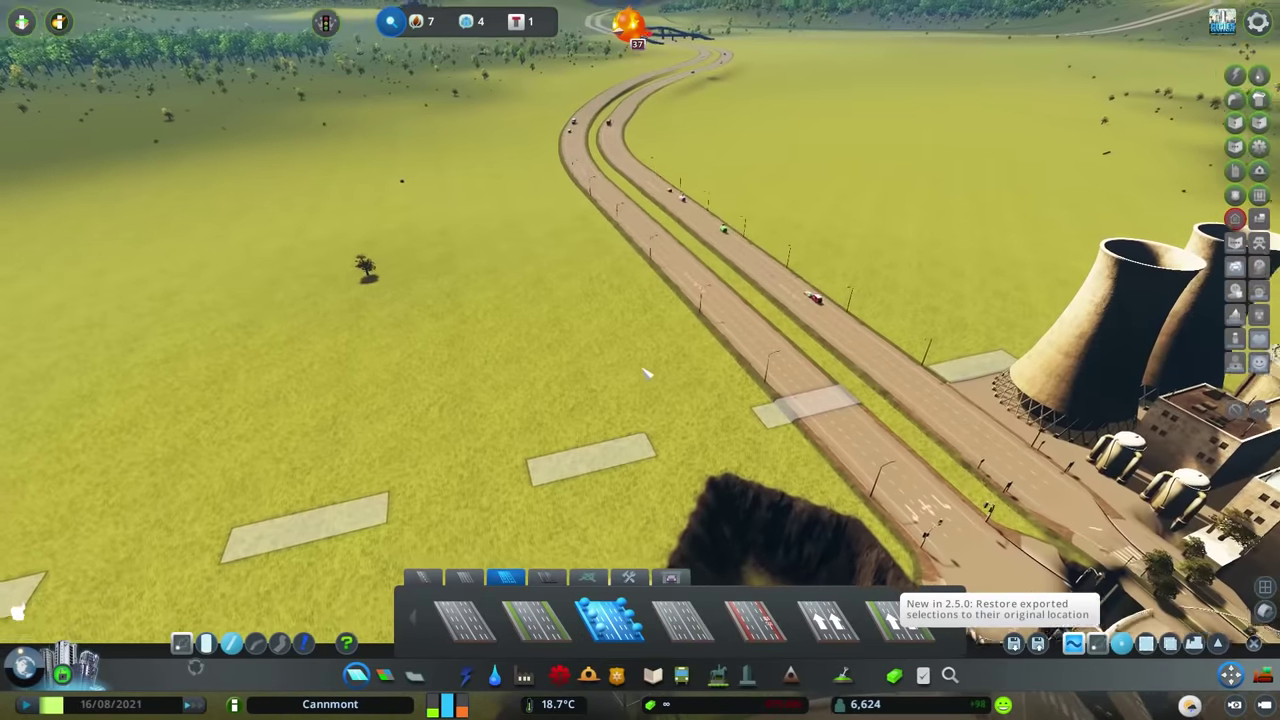
scroll(645, 372, up, 3)
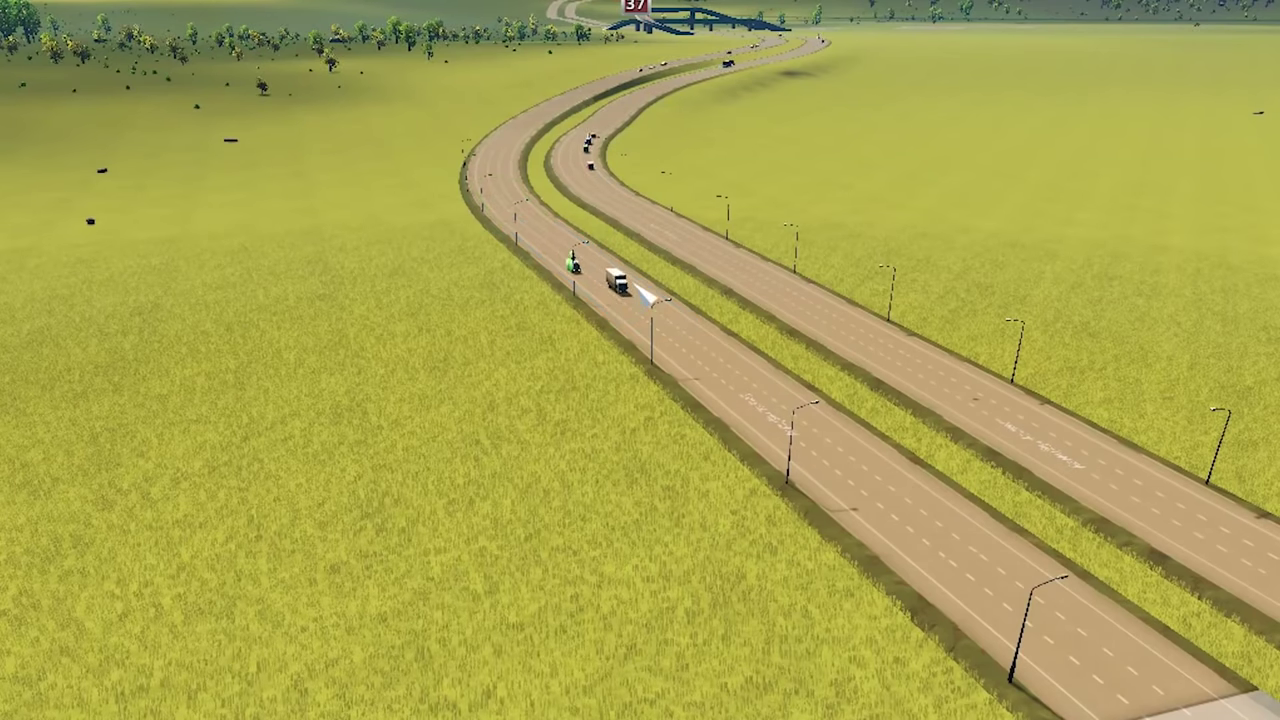
Step: Inspect the box truck on the highway and move its info panel aside
click(620, 283)
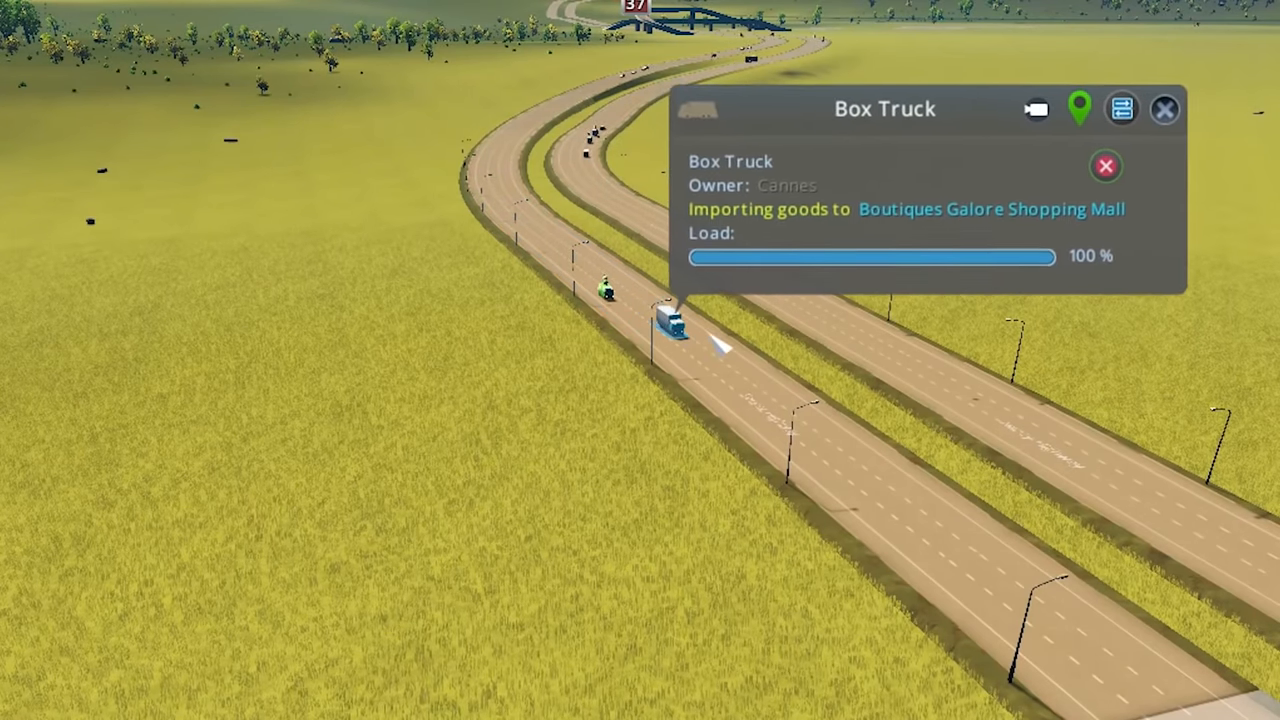
drag(880, 120, 1262, 296)
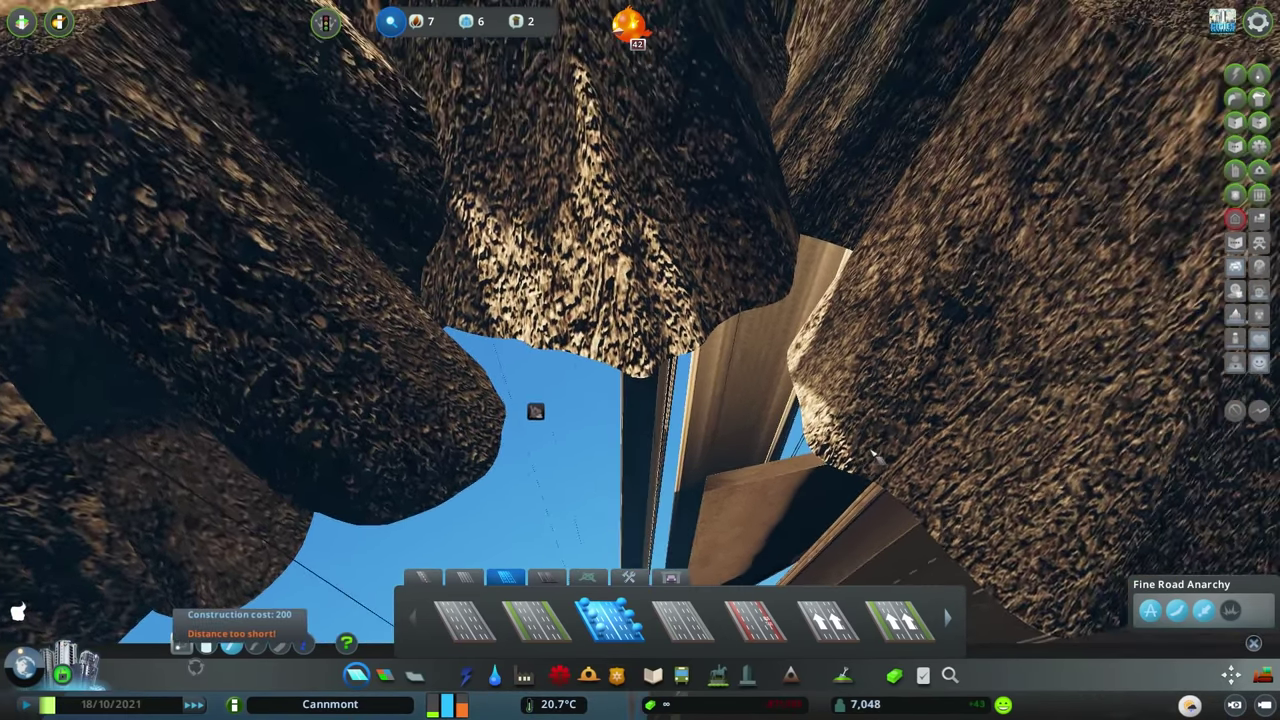
drag(792, 505, 778, 543)
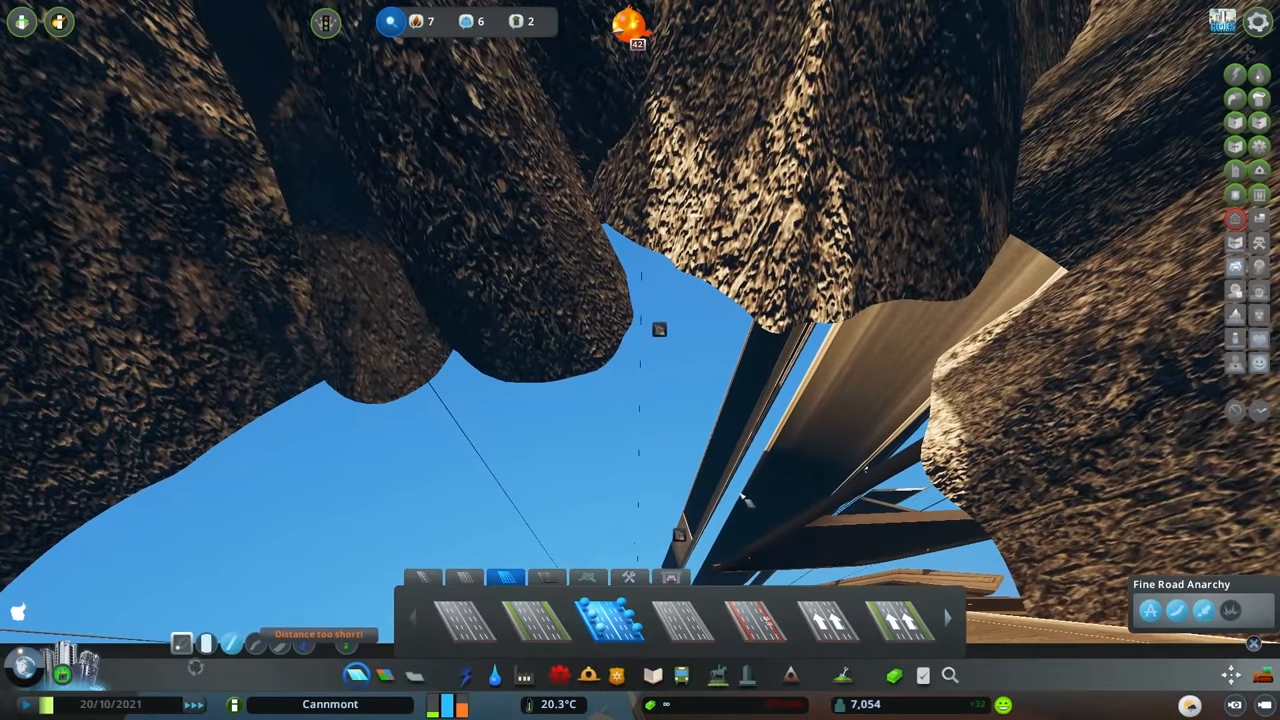